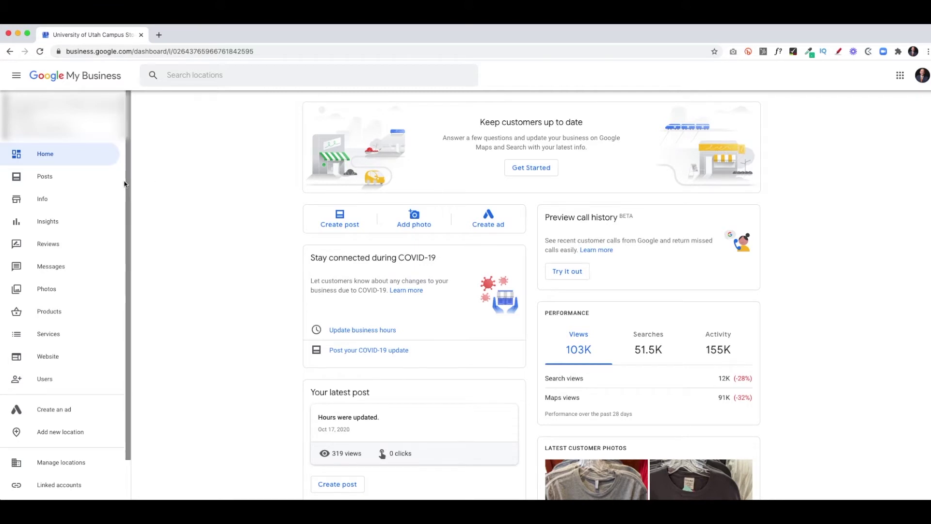
- Go to the campus store's Info page and open its Special hours editor, leaving weekly hours unchanged
click(42, 199)
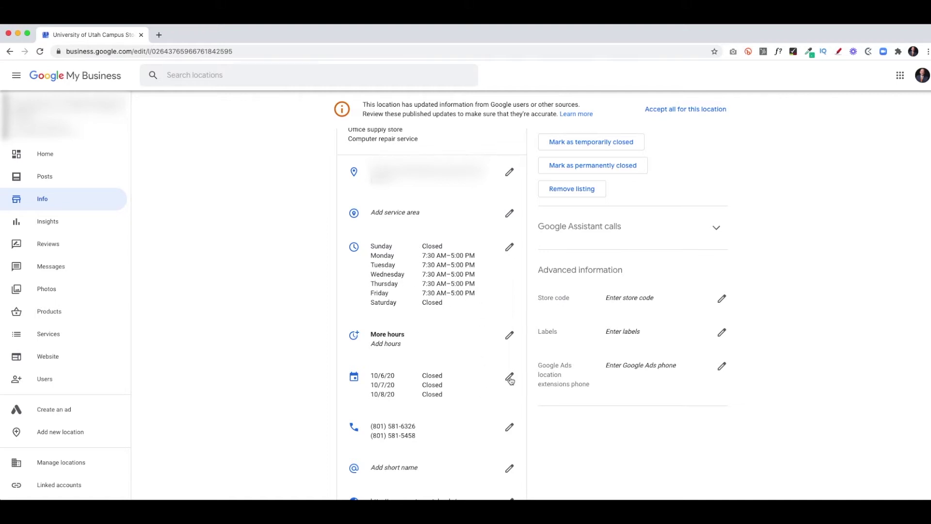
click(509, 249)
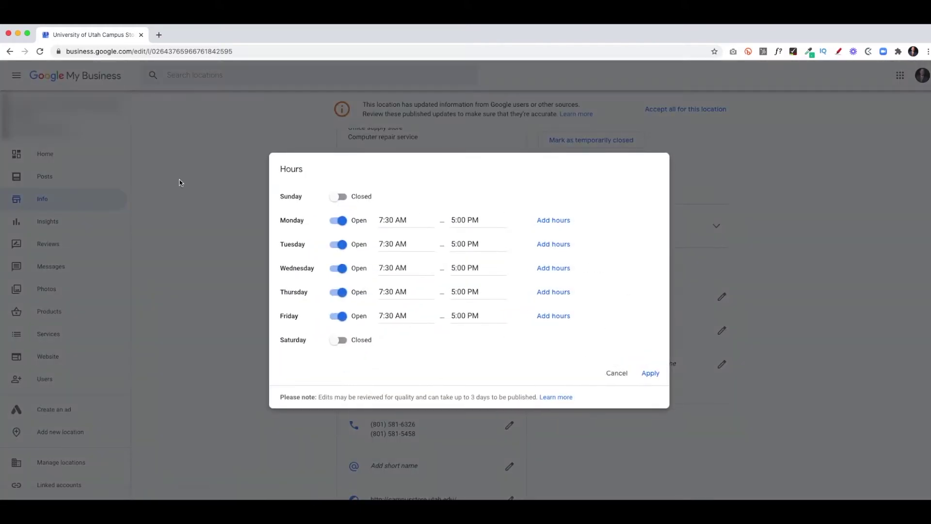
click(616, 373)
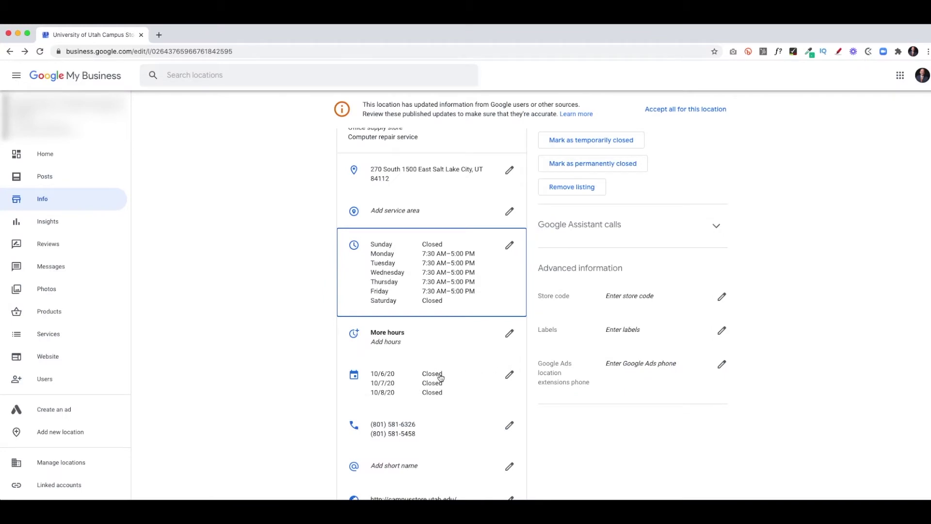
click(510, 375)
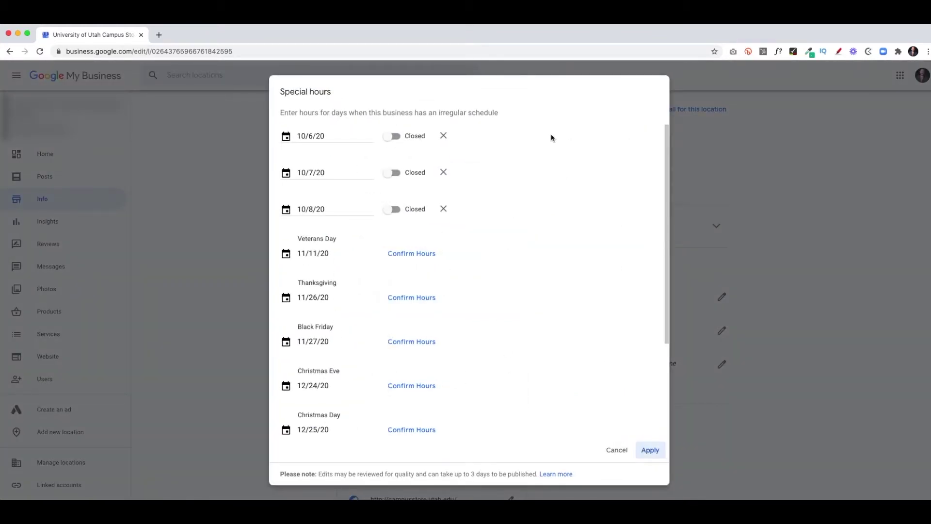
- Change the 10/6/20 special-hours entry to 11/7/20, open 10:00 AM to 6:00 PM, and apply
click(331, 136)
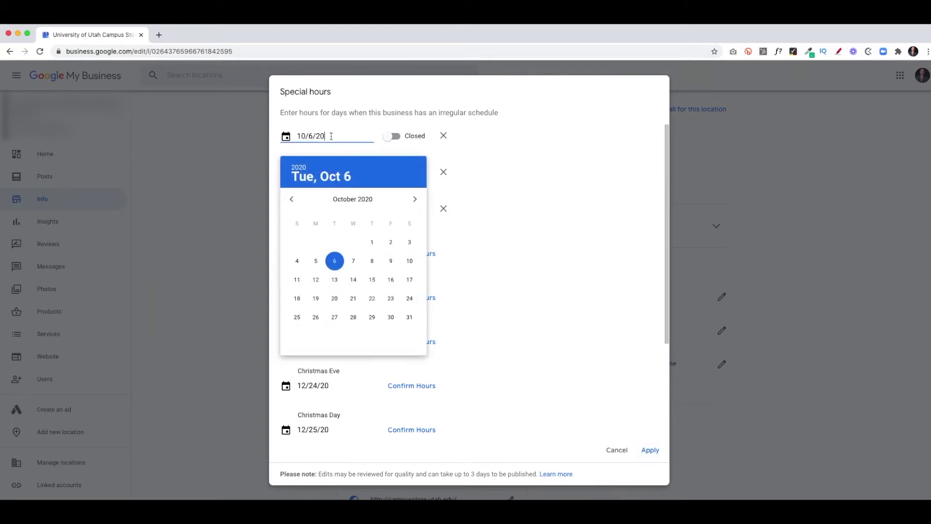
click(415, 200)
click(409, 242)
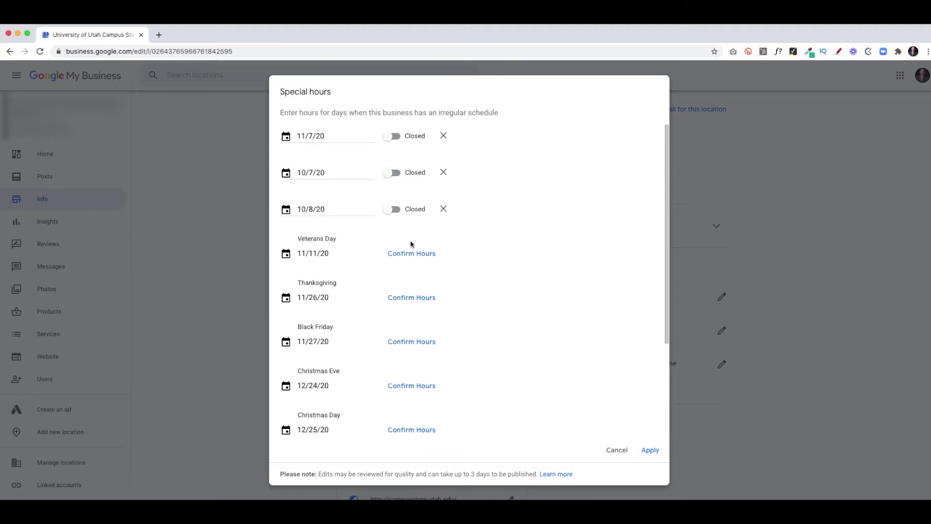
click(392, 136)
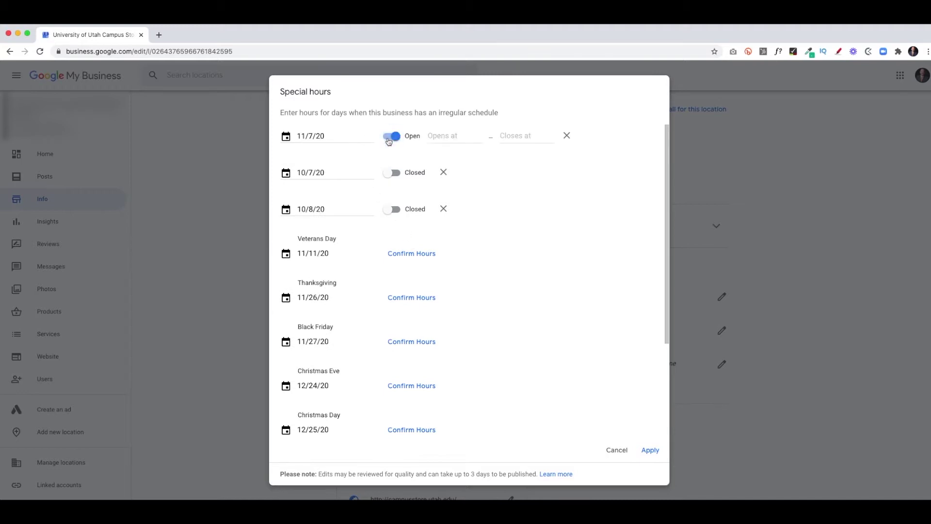
click(462, 138)
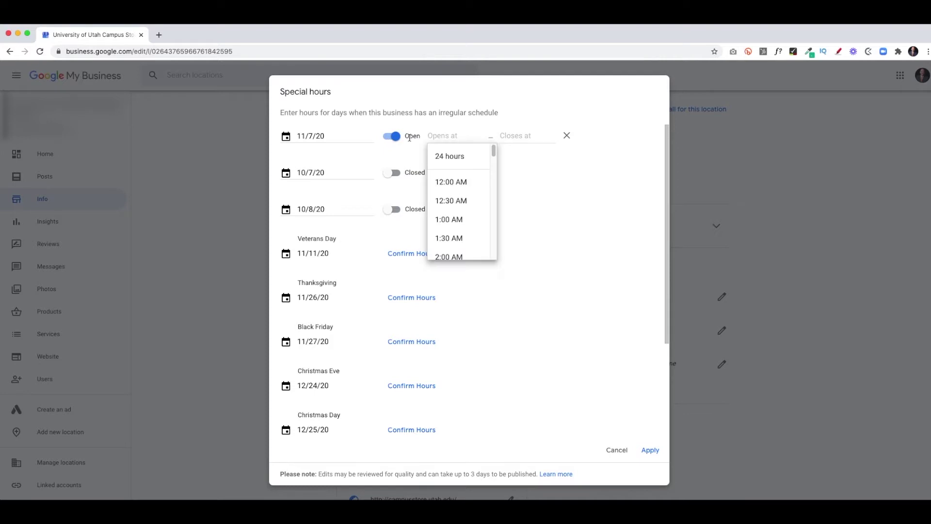
scroll(458, 218, down, 10)
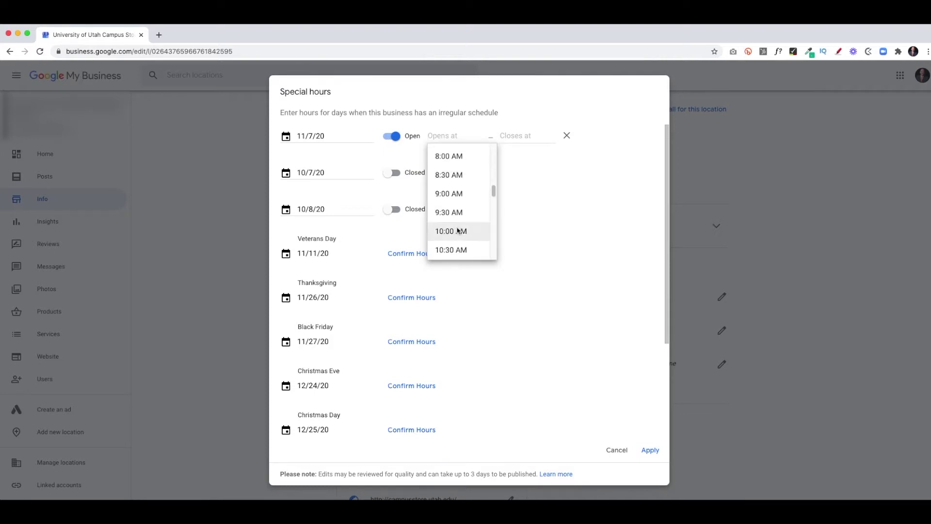
click(457, 231)
click(514, 137)
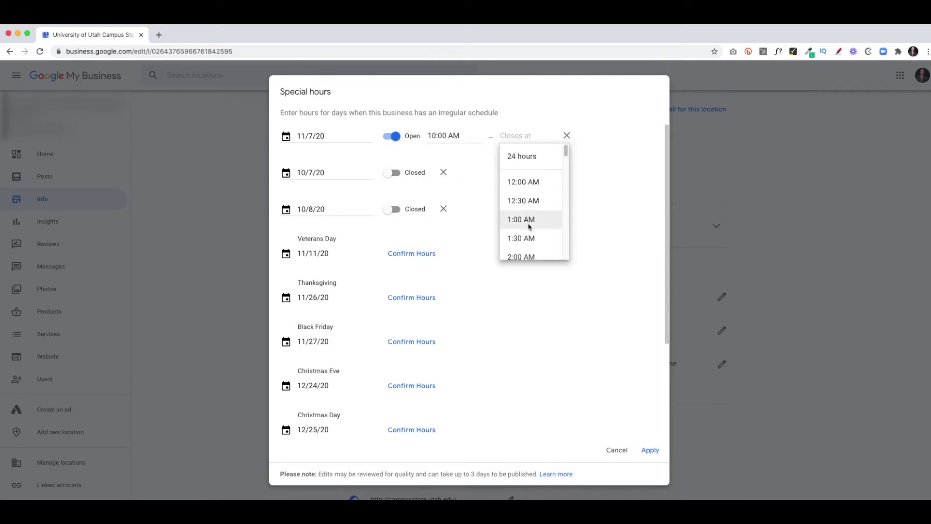
scroll(529, 227, down, 20)
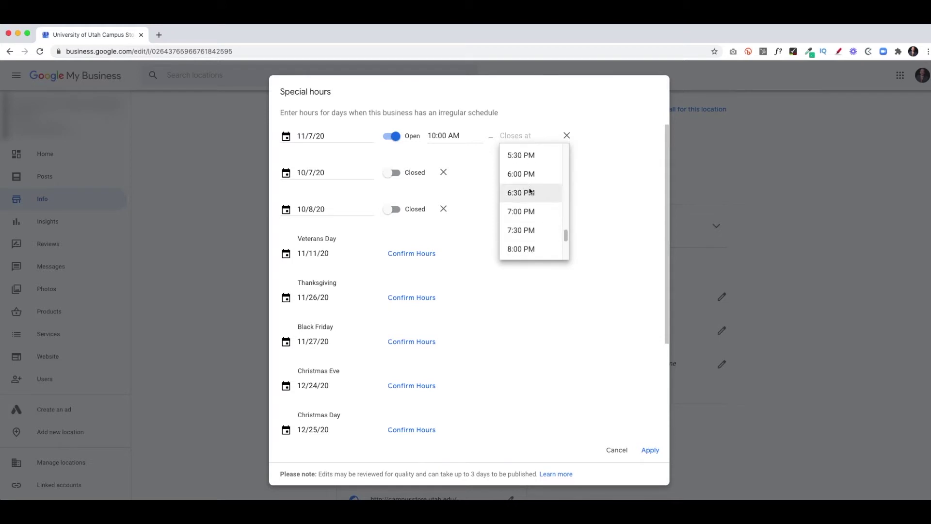
click(528, 175)
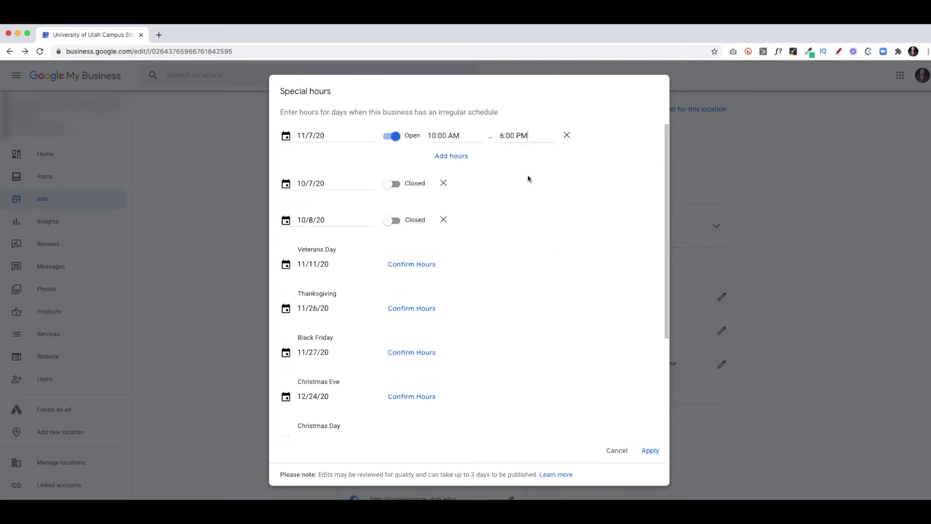
click(649, 450)
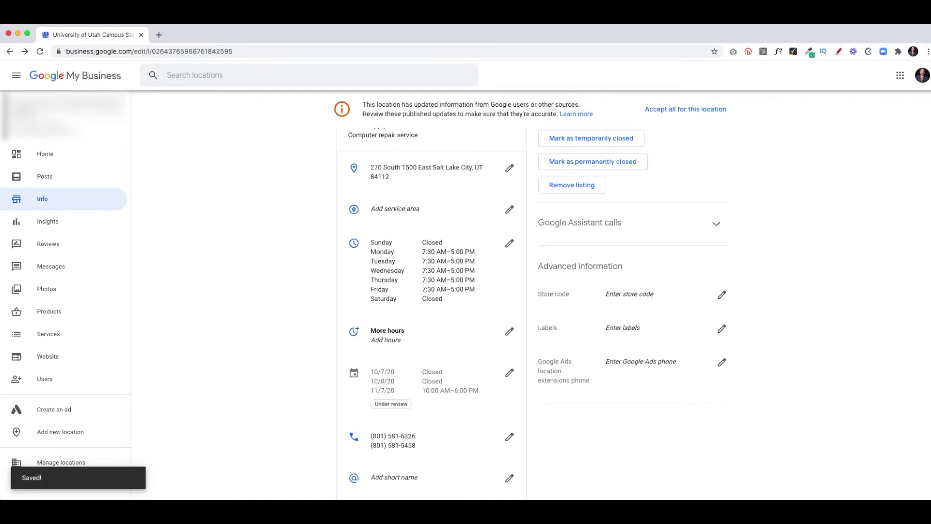
- Change the 11/7/20 special-hours closing time from 6:00 PM to 3:00 PM and apply
click(509, 373)
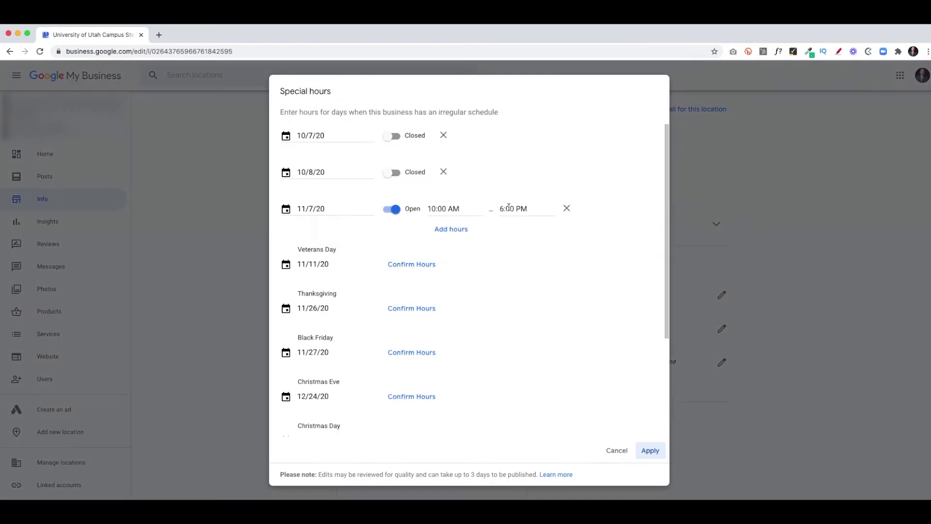
click(510, 209)
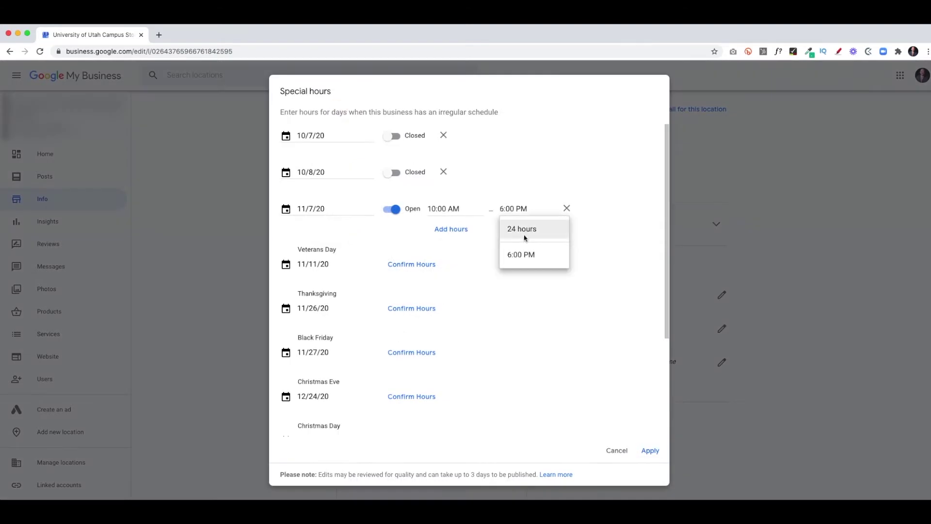
click(500, 209)
click(558, 256)
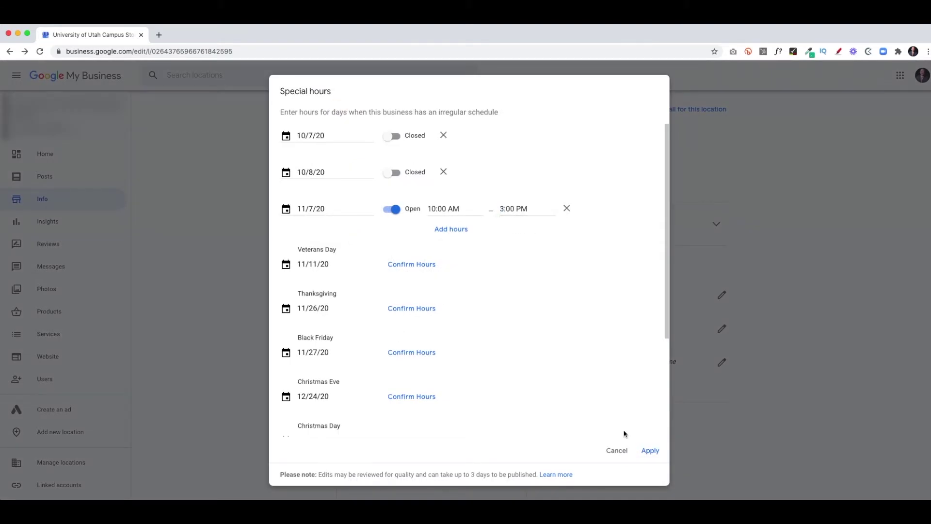
click(651, 451)
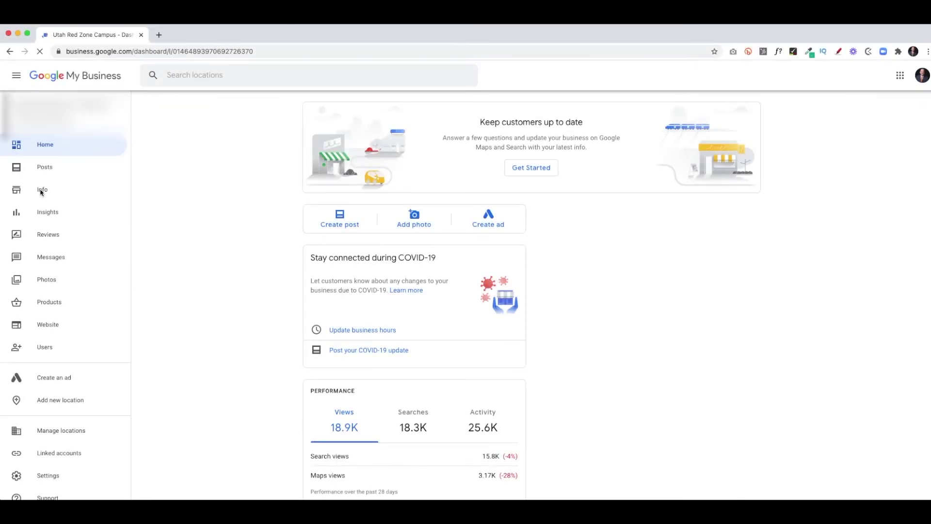
- Open the second store's Special hours and change the first special date to 11/7/20
click(41, 192)
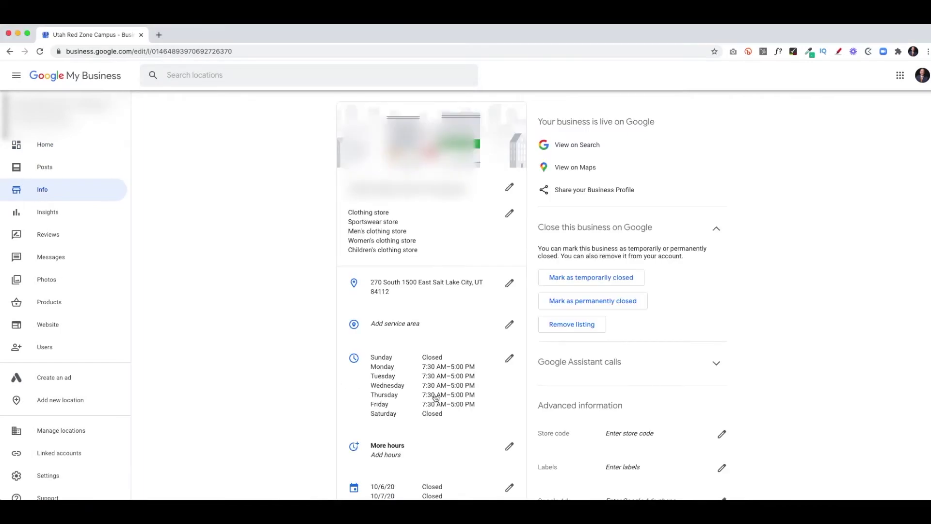
scroll(479, 447, down, 1)
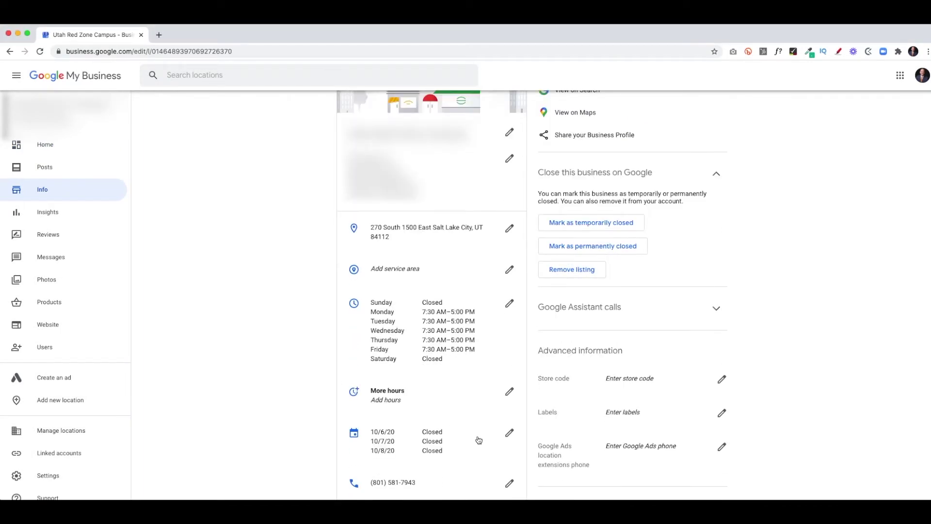
click(511, 433)
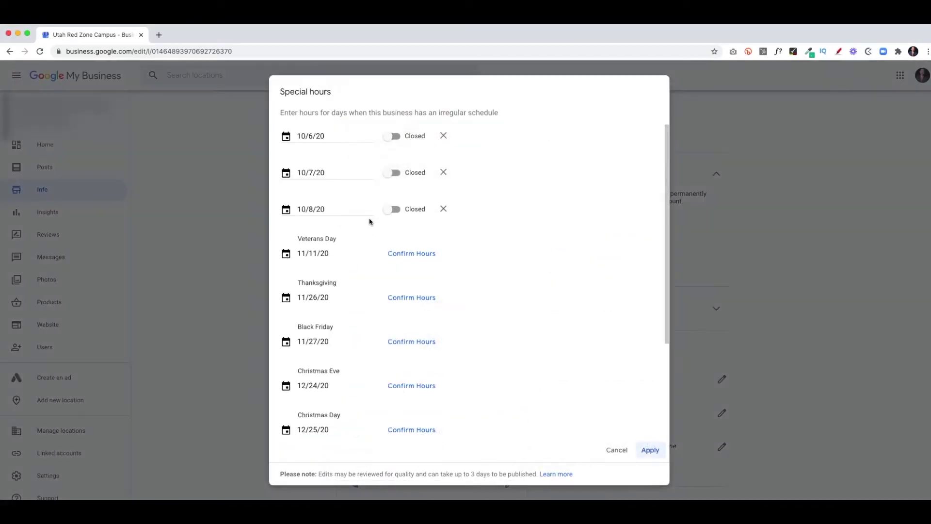
click(320, 135)
click(416, 199)
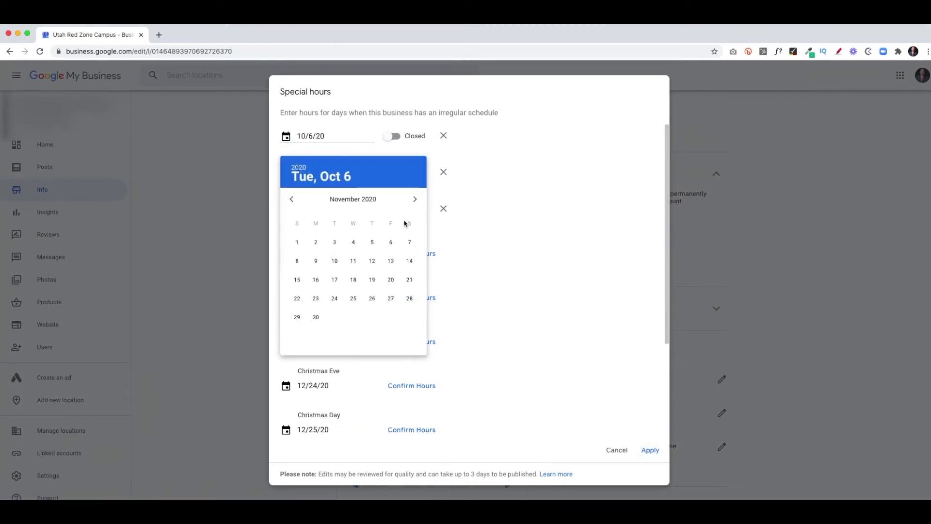
click(409, 242)
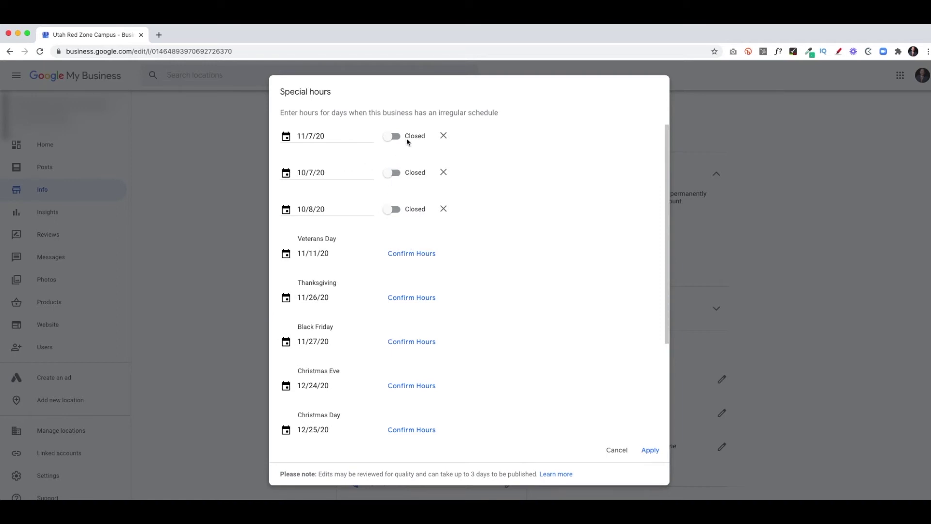
- Mark 11/7/20 as open from 10:00 AM to 3:00 PM and apply the special hours
click(391, 136)
click(455, 136)
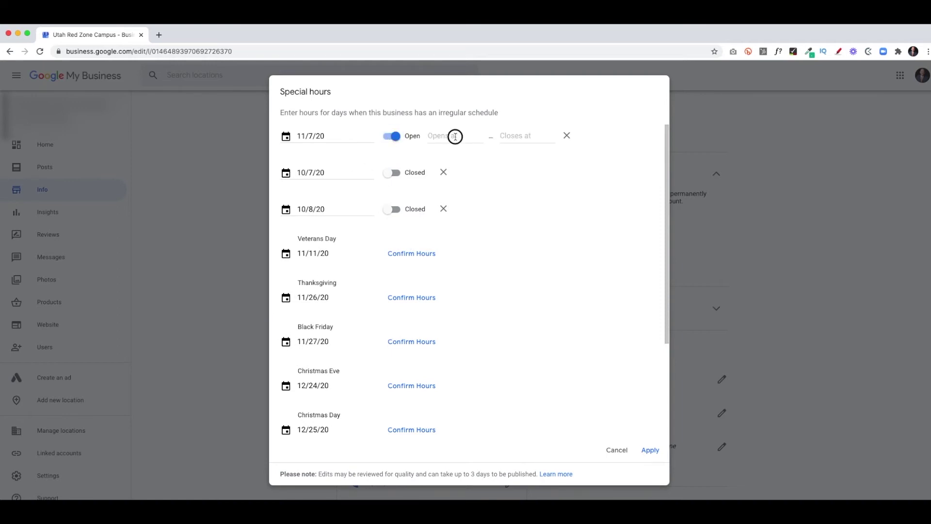
text(10)
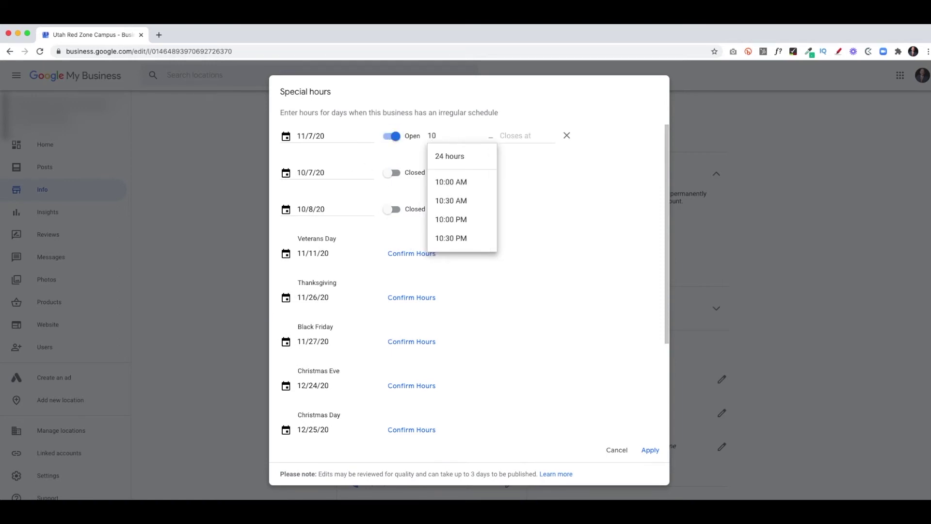
click(457, 183)
click(510, 136)
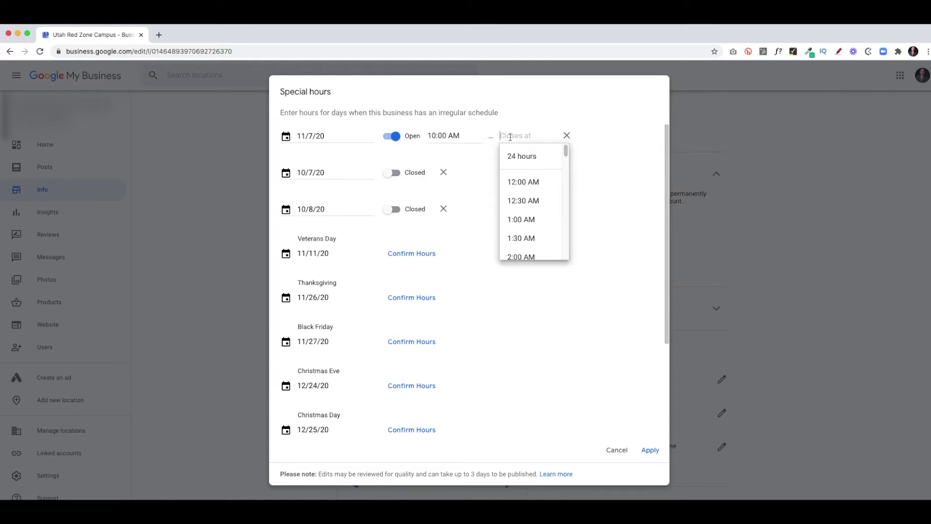
text(6)
key(BackSpace)
text(3:)
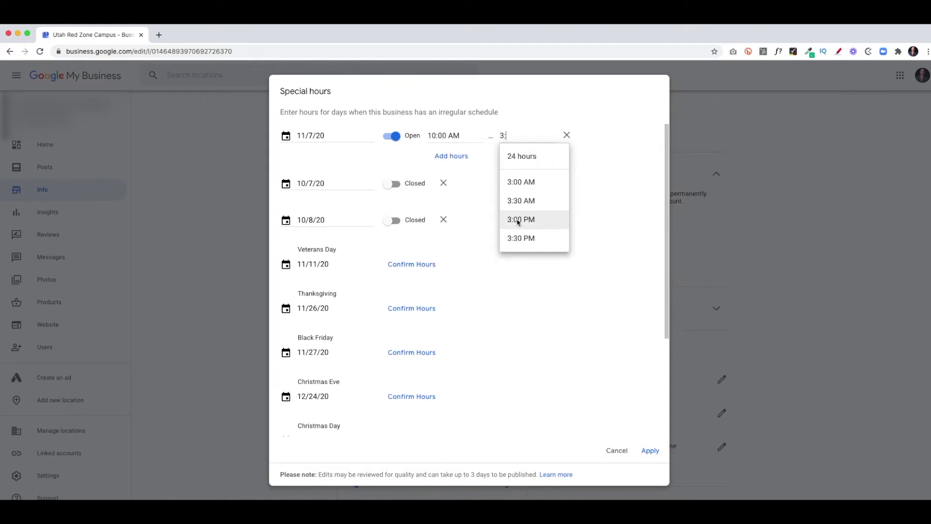
click(518, 222)
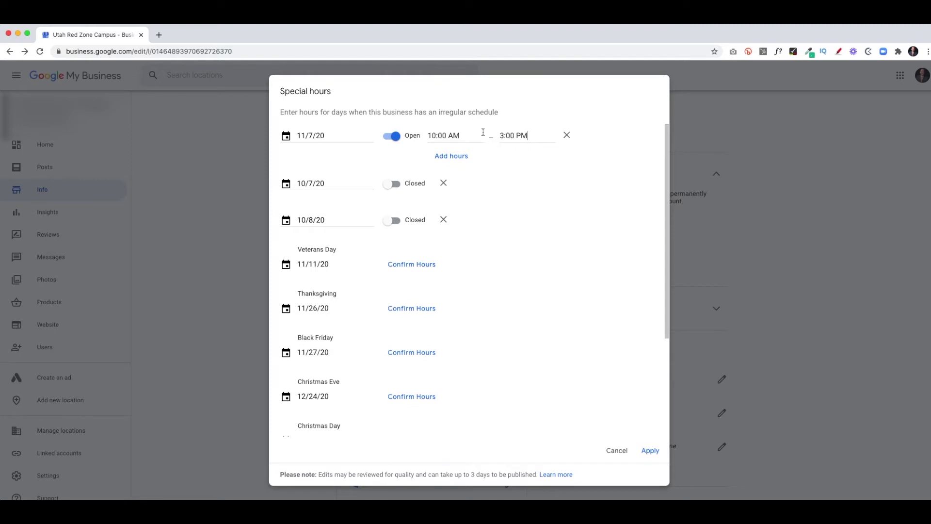
click(649, 456)
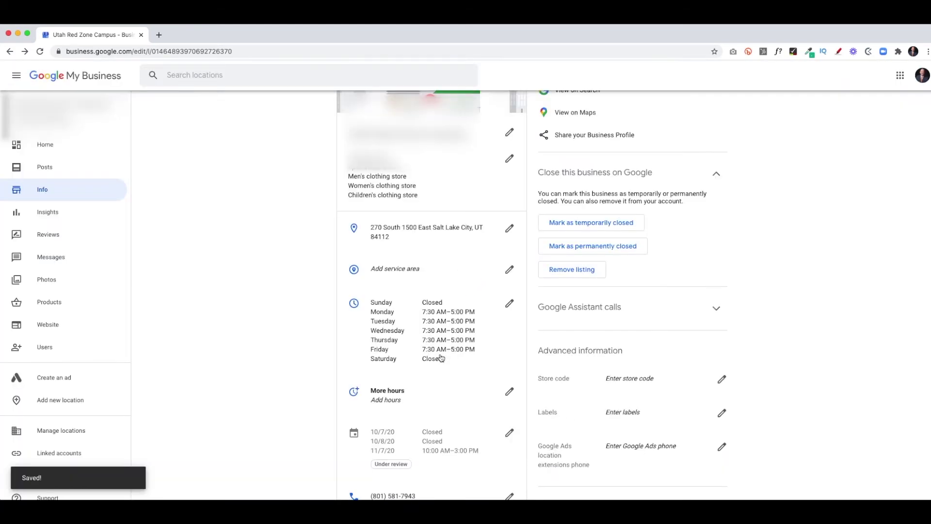
- Scroll through the location's reviews and owner replies, then filter to reviews without a reply
scroll(455, 432, down, 2)
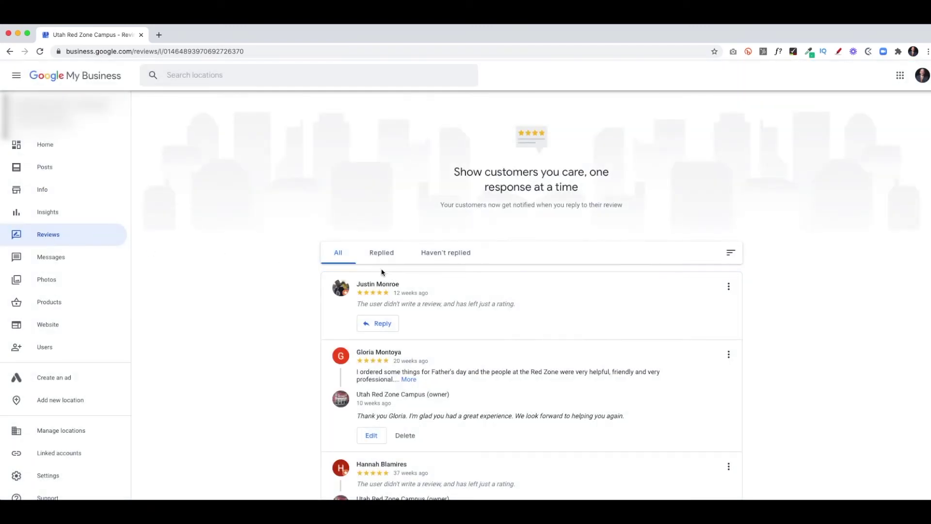
scroll(379, 257, down, 2)
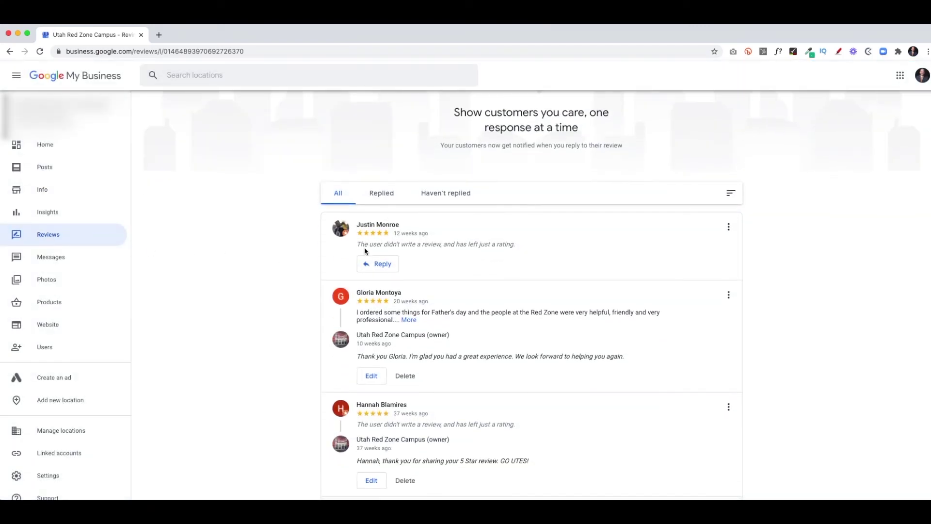
scroll(378, 291, down, 5)
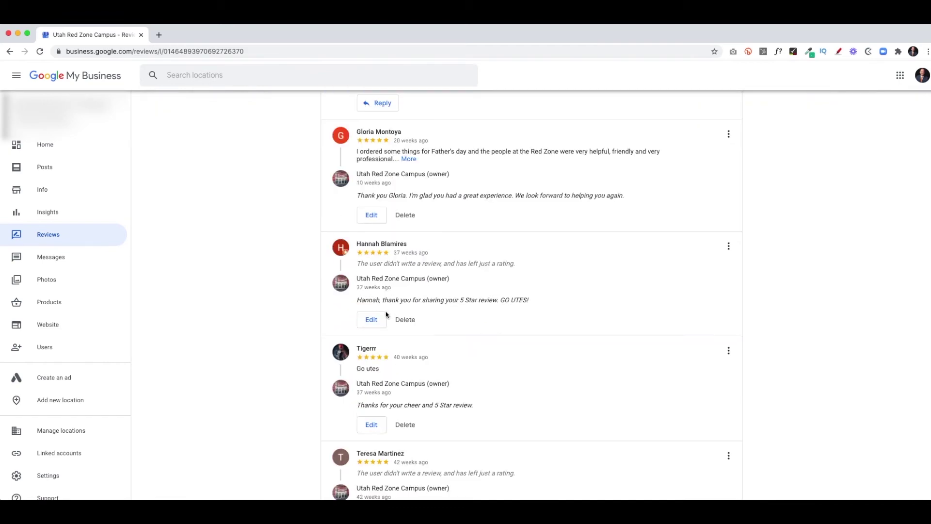
scroll(387, 318, down, 8)
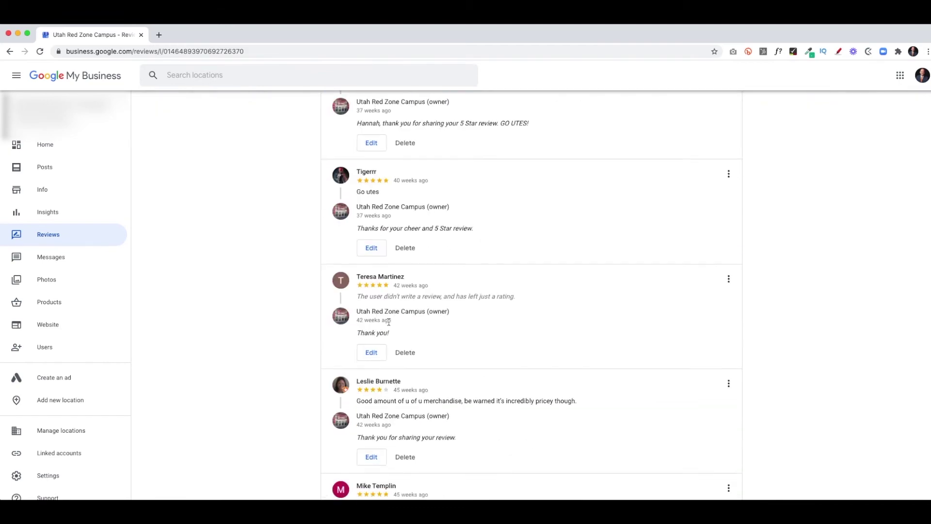
scroll(388, 325, down, 5)
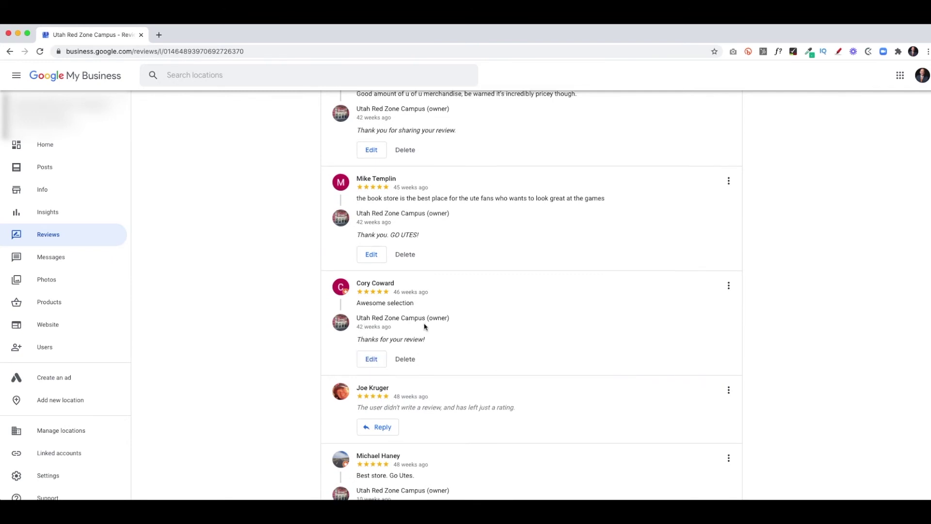
scroll(425, 326, down, 3)
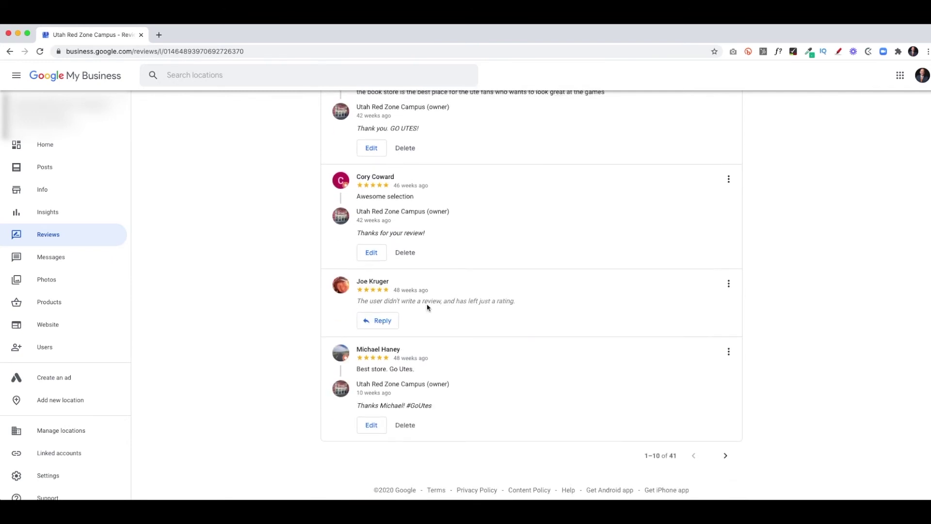
scroll(427, 315, up, 15)
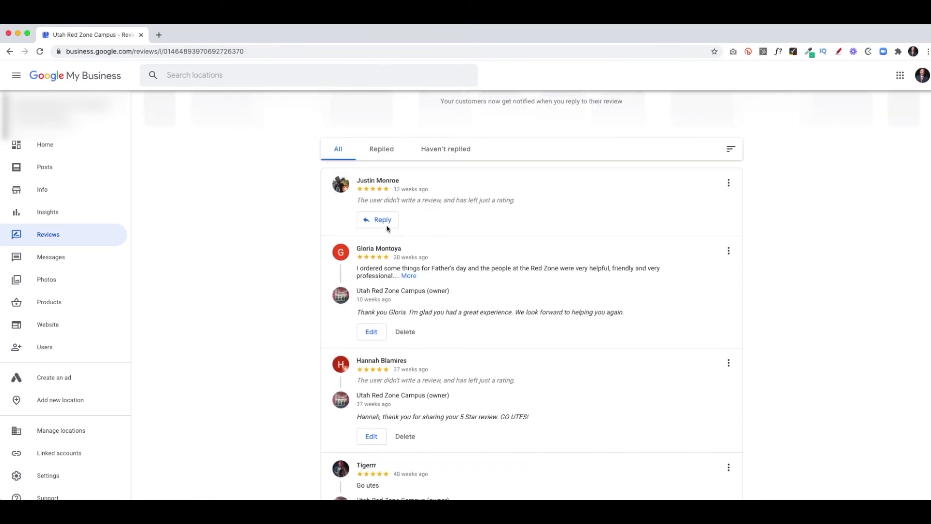
click(432, 150)
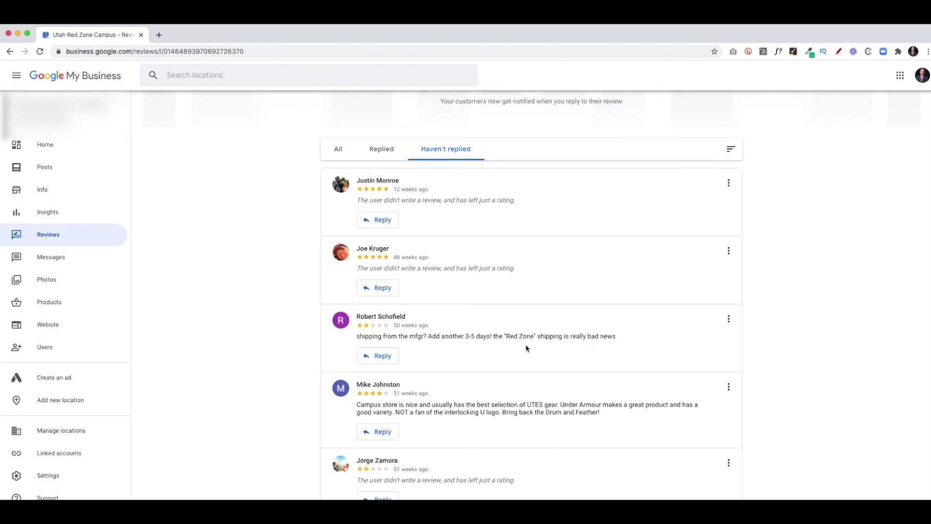
- Post the prepared apology reply ending 'Go Utes!' on the two-star shipping-delay review
scroll(526, 349, down, 2)
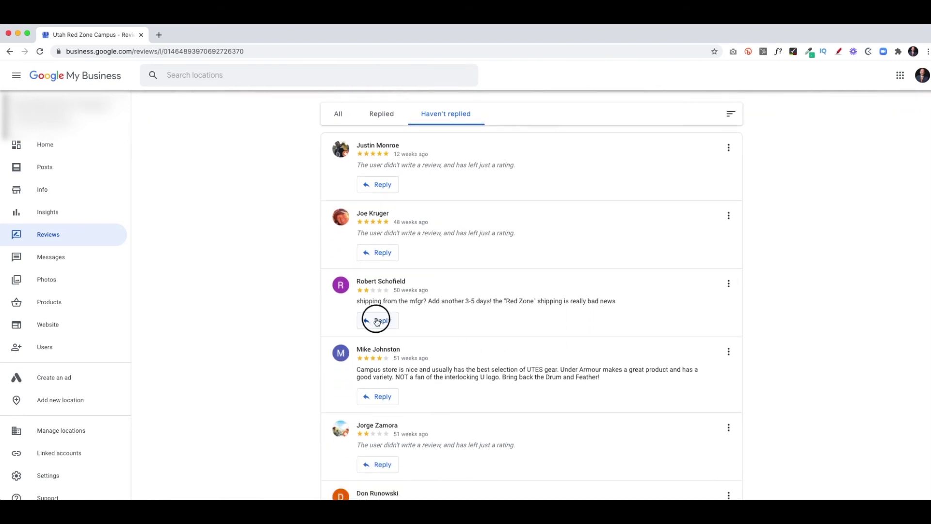
click(380, 319)
text(I'm sorry for your experience Robert. Let us know how we can best help you in the future. Go Utes!)
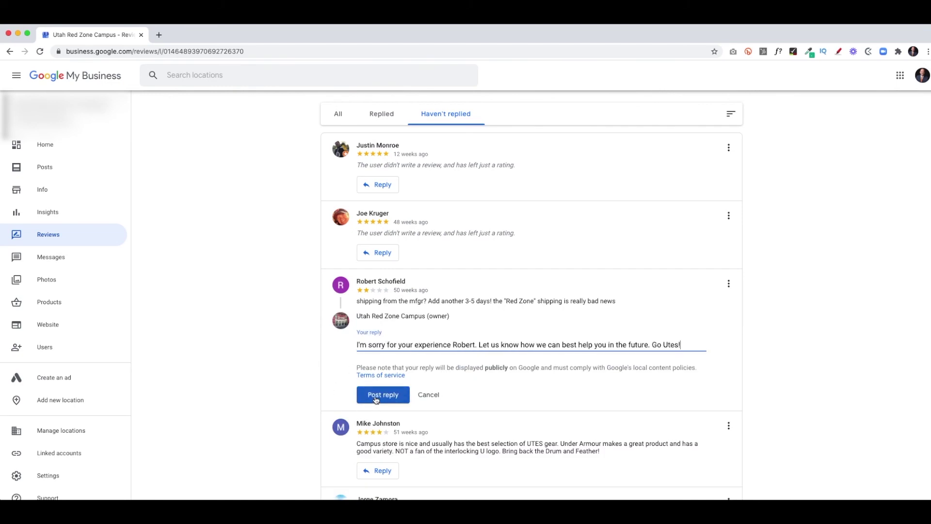
click(375, 399)
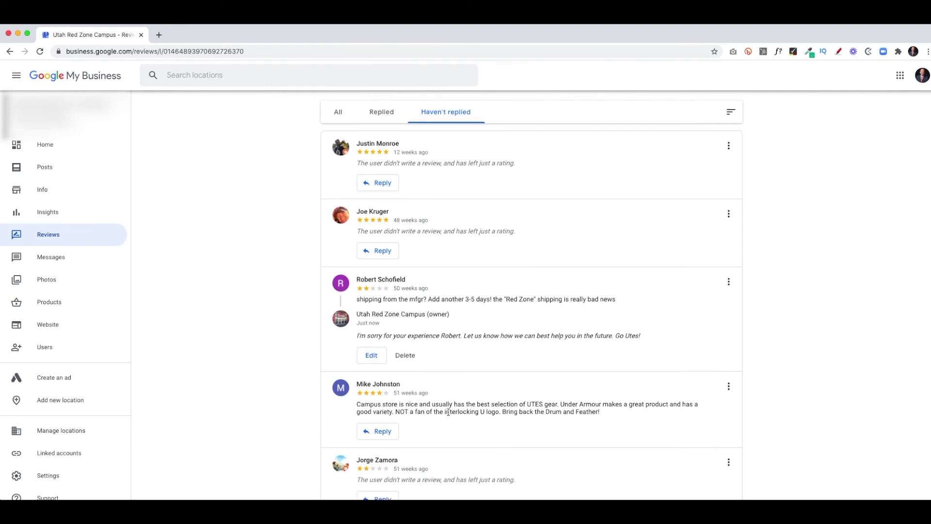
scroll(461, 410, down, 5)
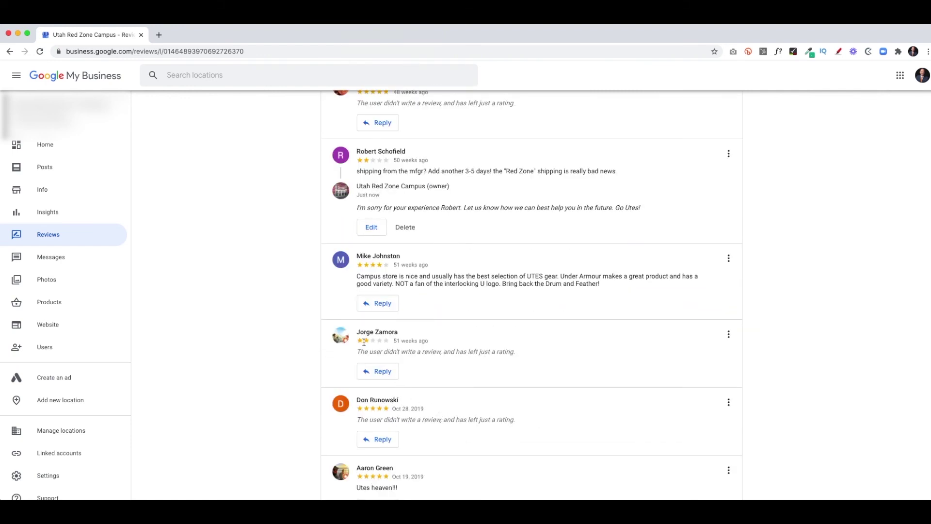